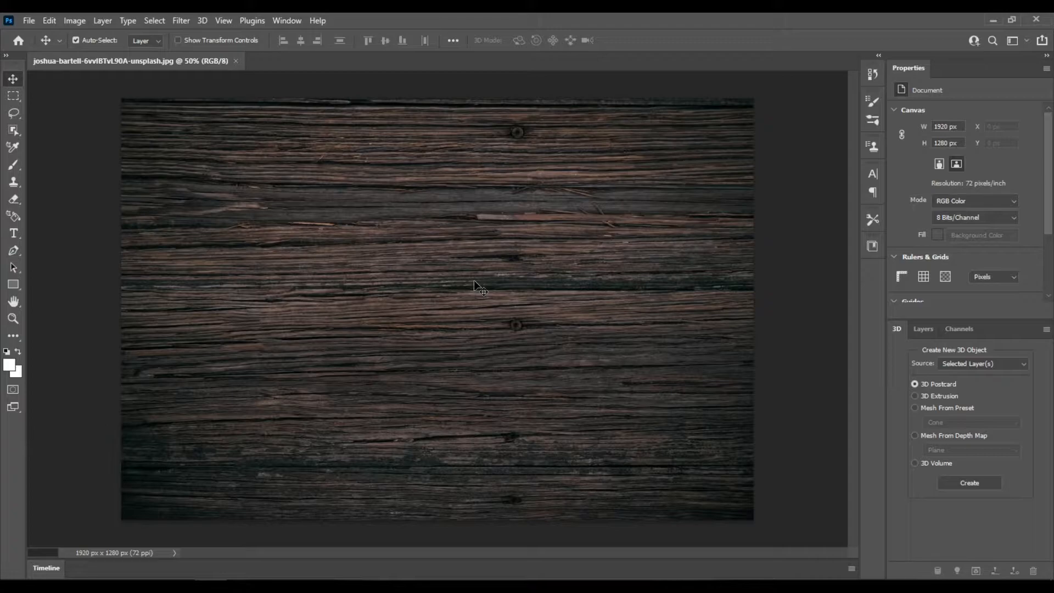
Add a new empty layer above the background and set the Type tool's text color to white
click(922, 329)
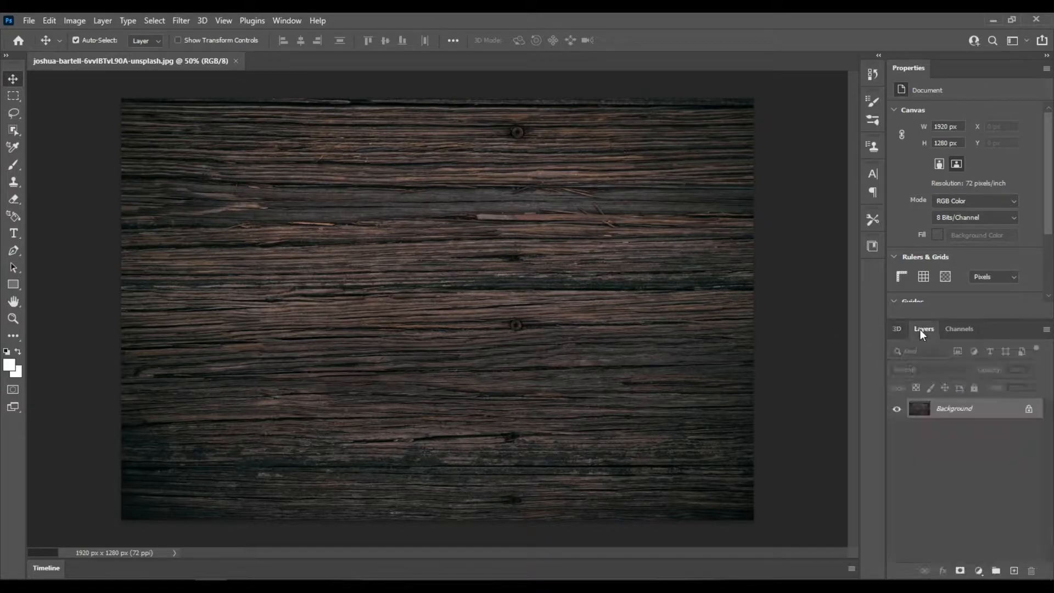
click(1014, 571)
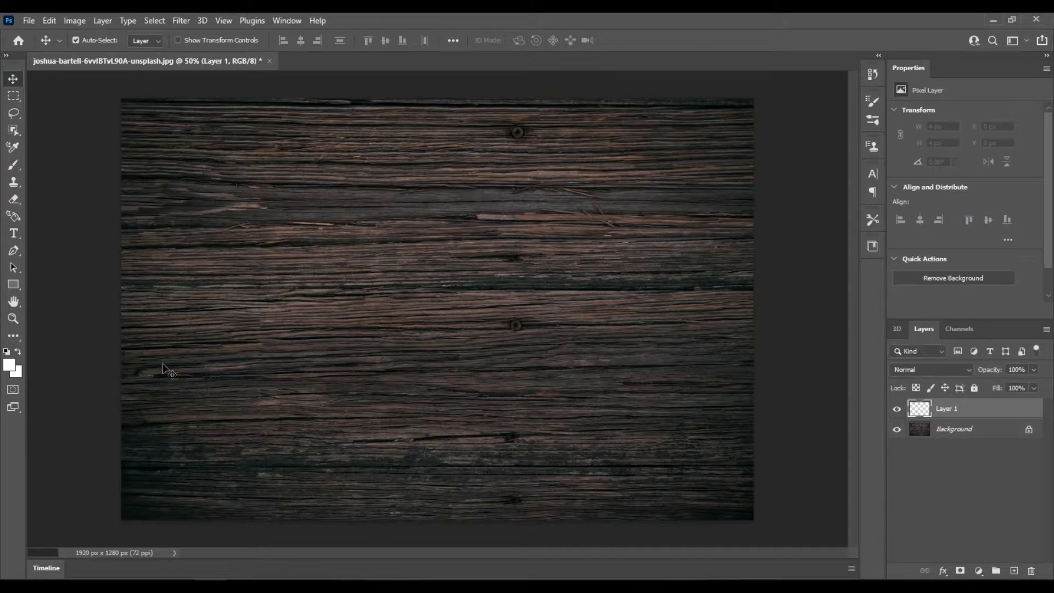
click(13, 234)
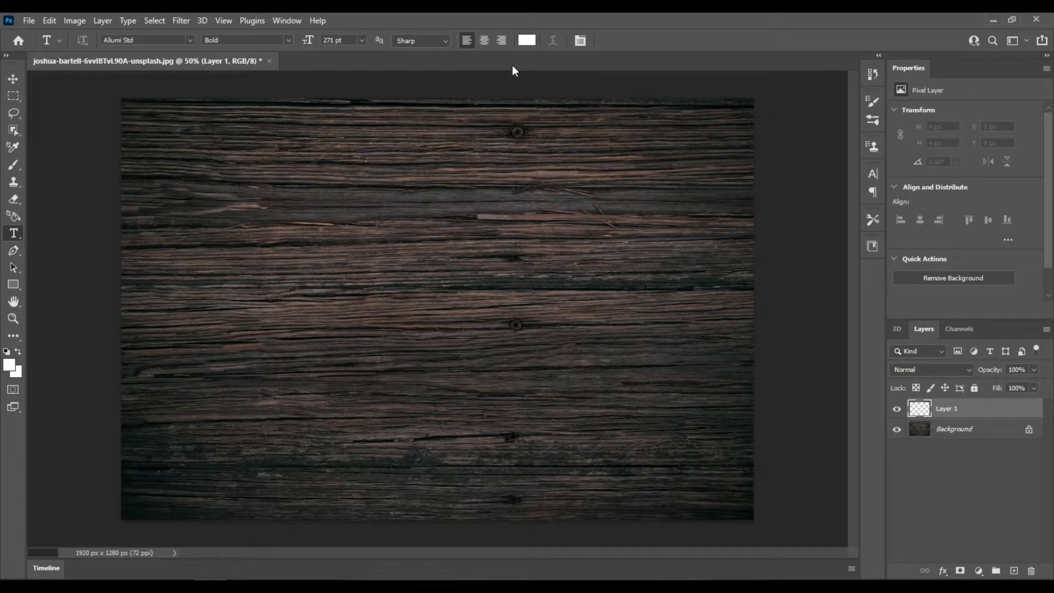
click(528, 41)
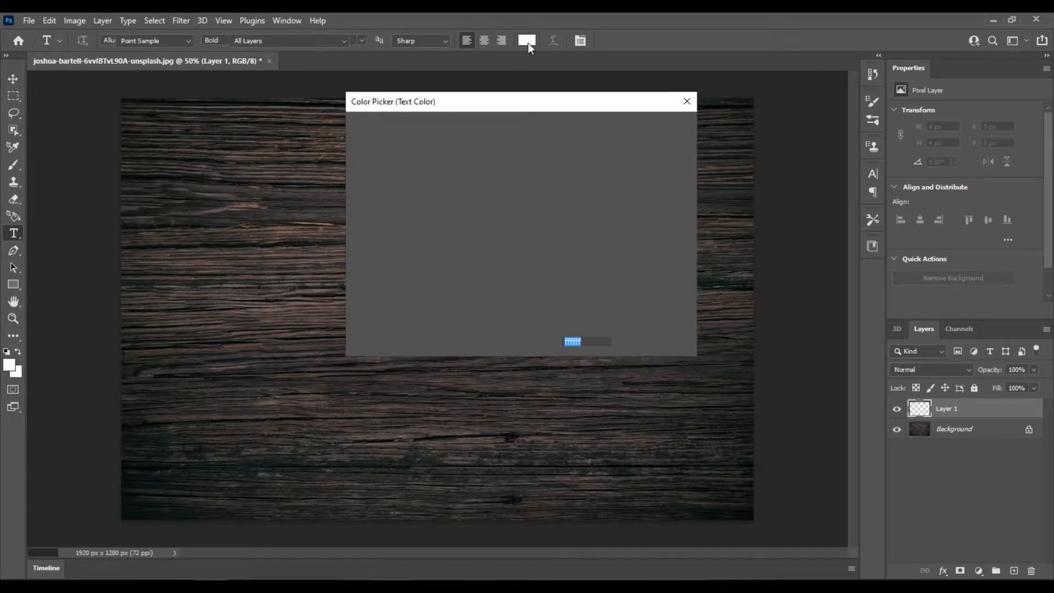
click(656, 126)
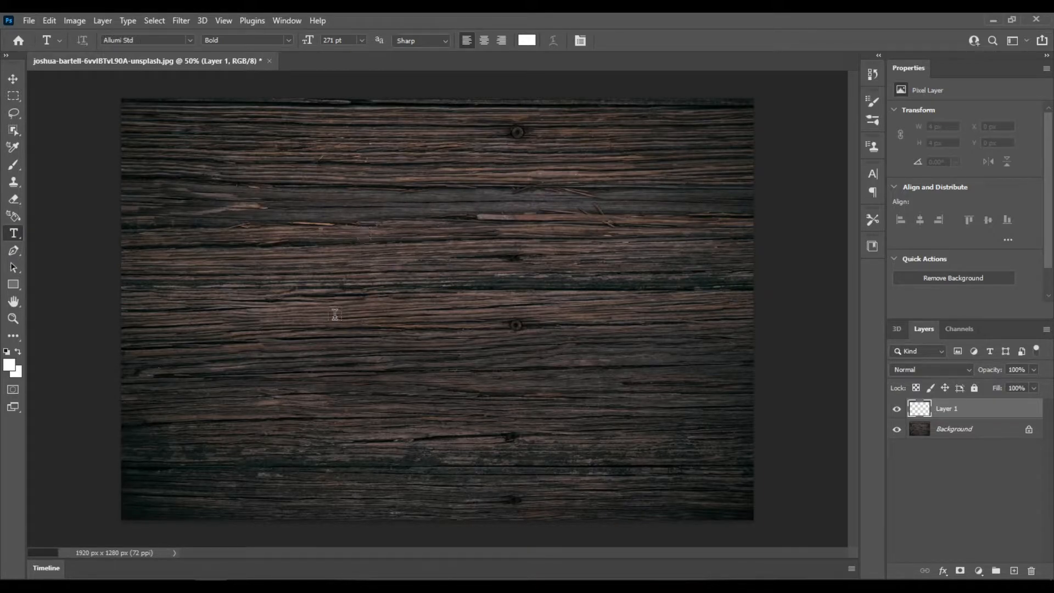
Add the text "LEARN" in Allumi Std Bold at 271 pt and place it near the middle of the canvas
click(290, 302)
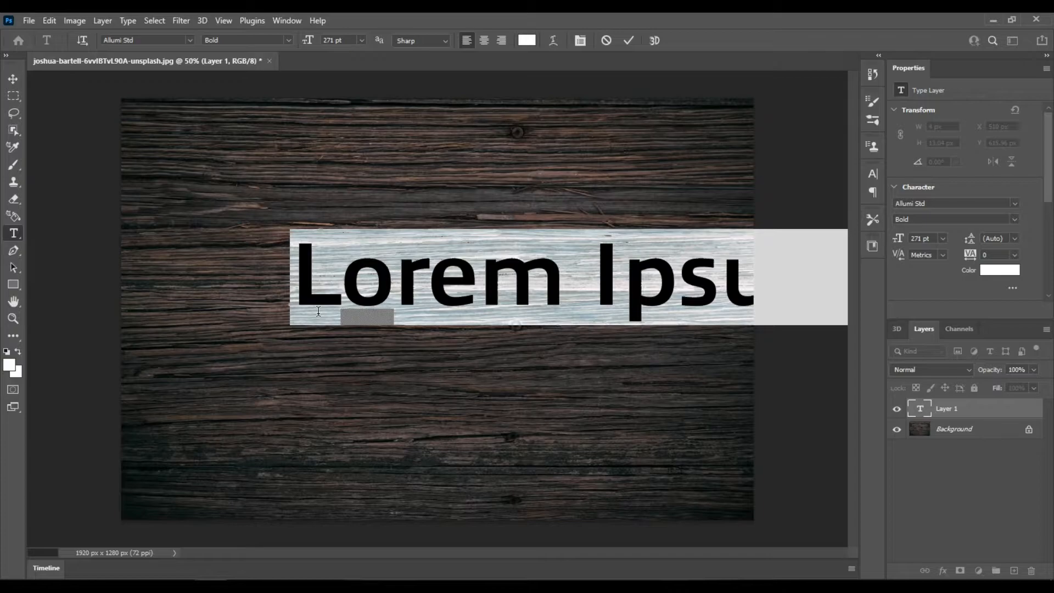
text(L)
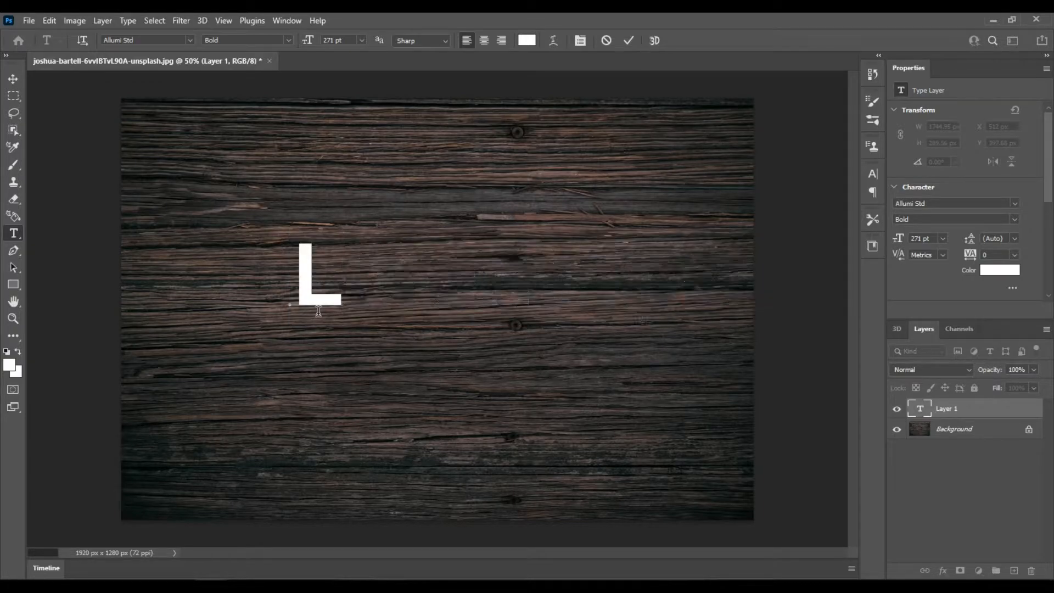
text(EA)
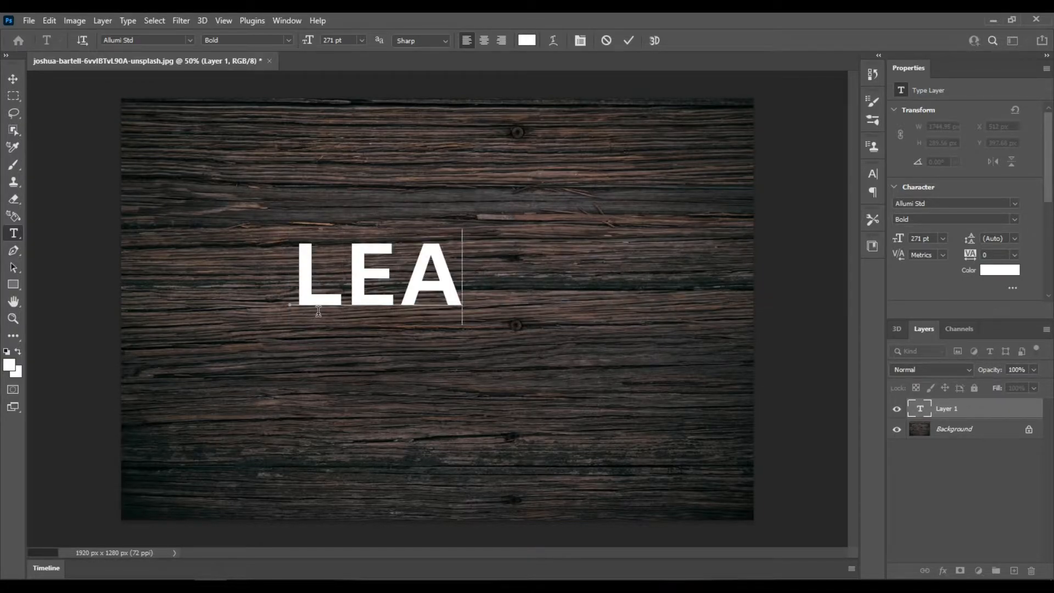
text(RN)
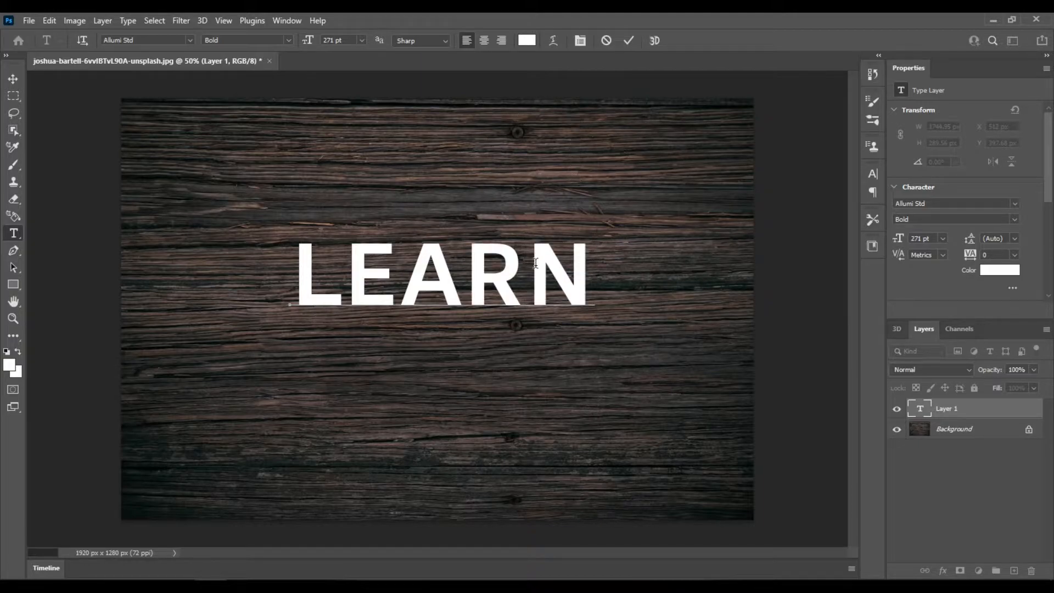
drag(513, 357, 507, 383)
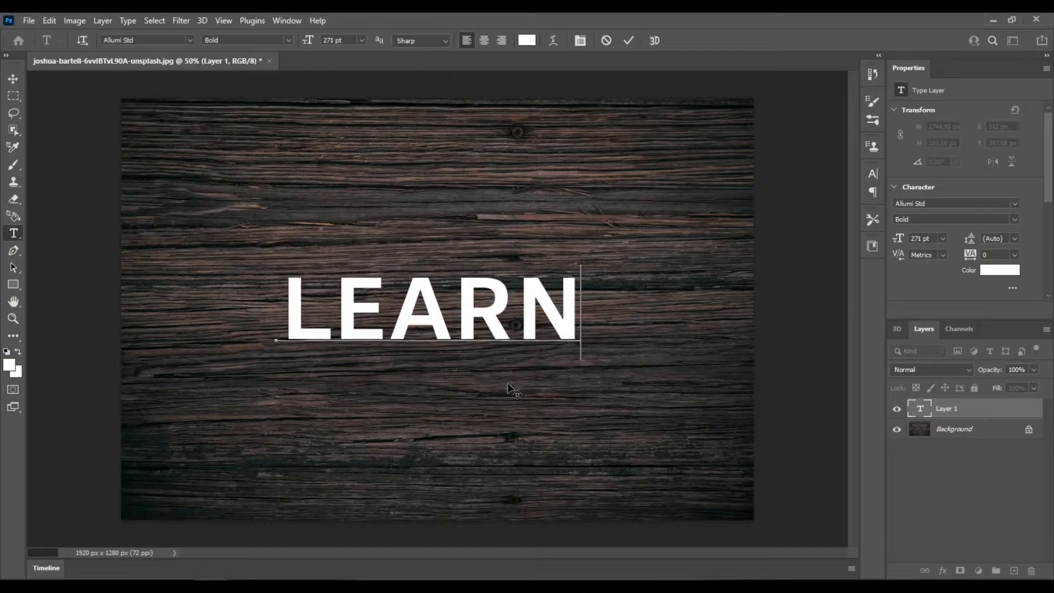
click(629, 40)
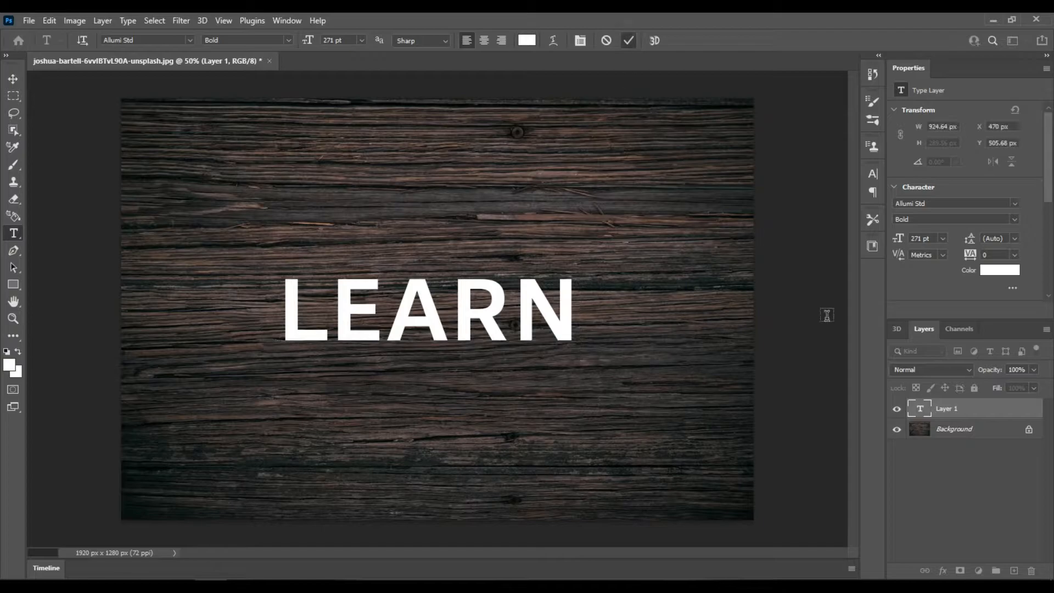
Center the LEARN text horizontally on the Background layer, leaving only the text layer selected
click(971, 434)
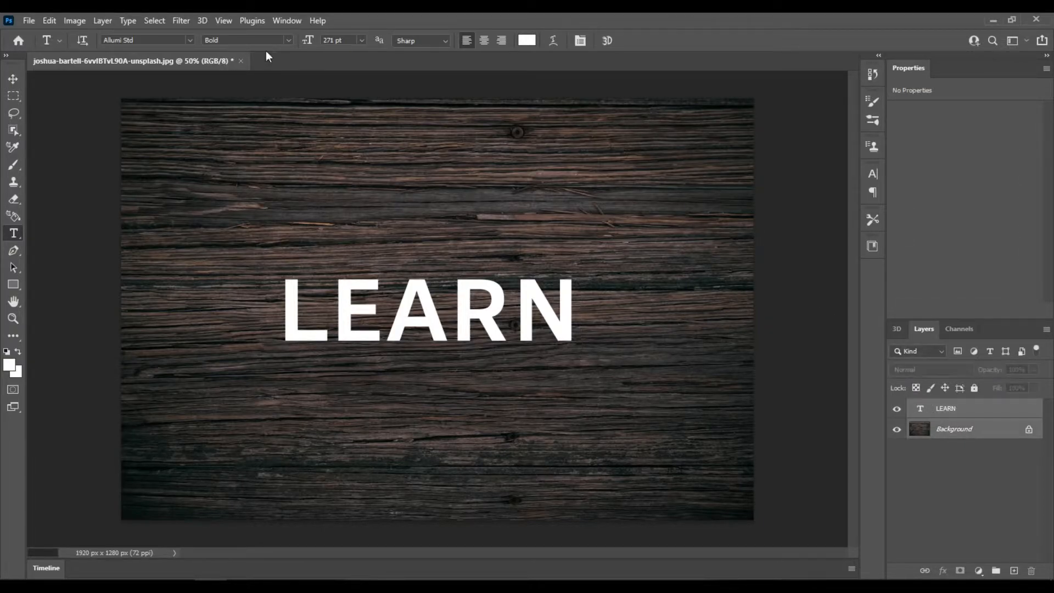
click(15, 80)
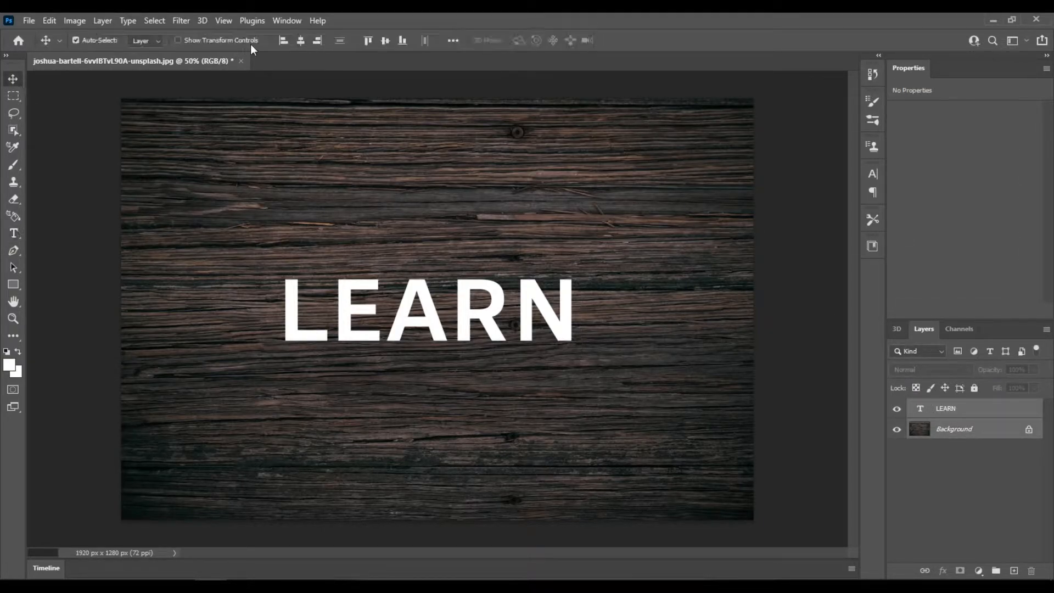
click(300, 41)
click(988, 411)
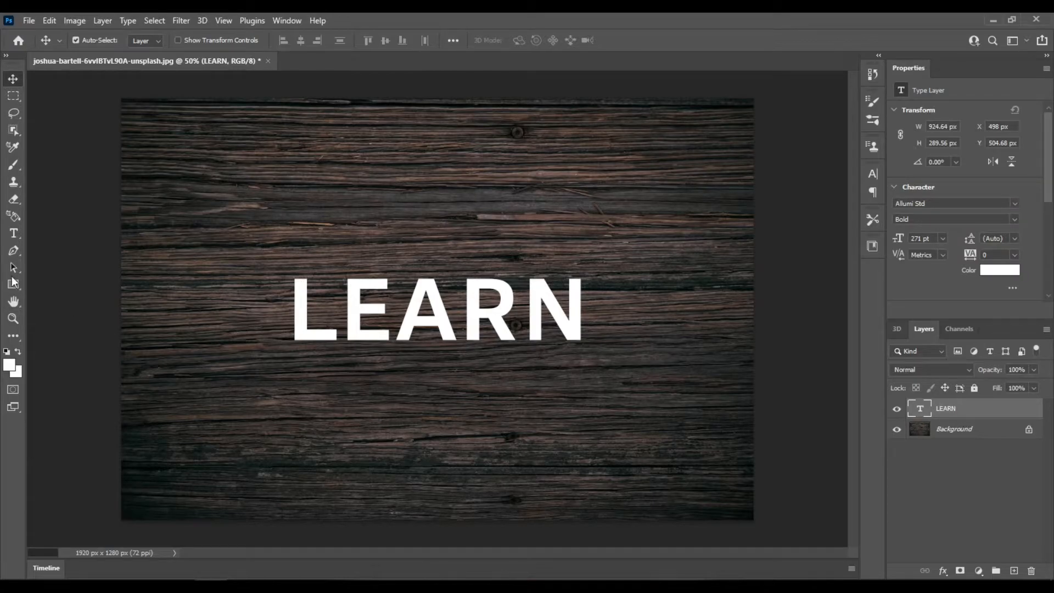
Convert the LEARN text to a 3D object and set its X rotation to 90°
click(13, 235)
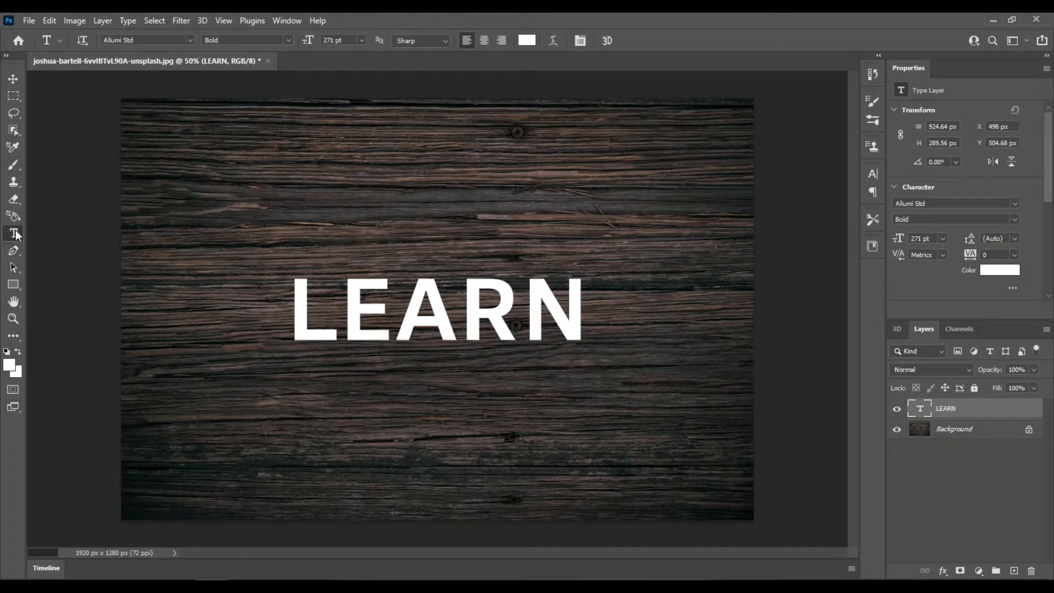
click(609, 42)
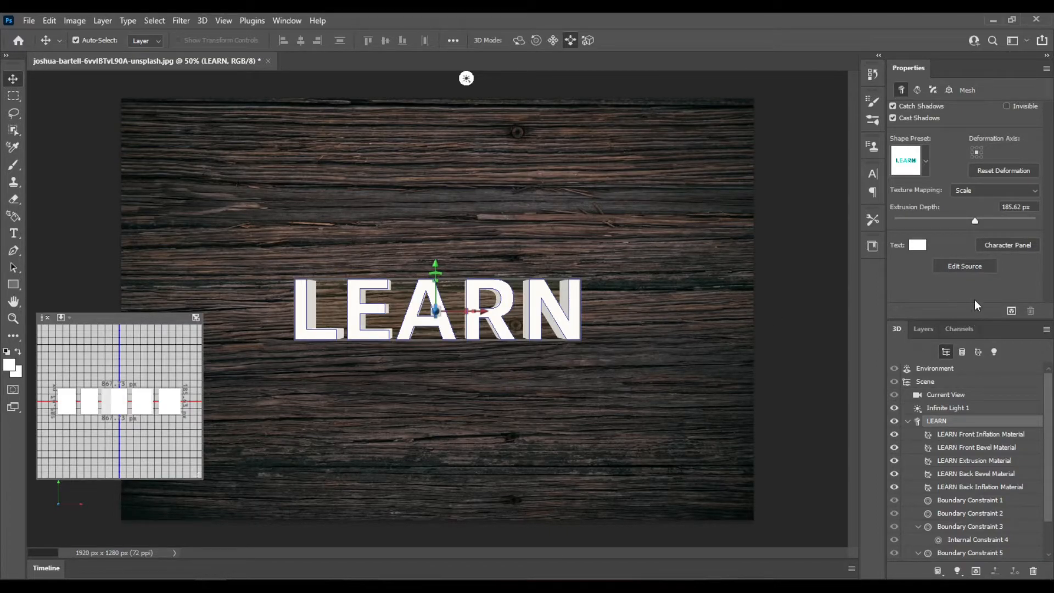
click(950, 90)
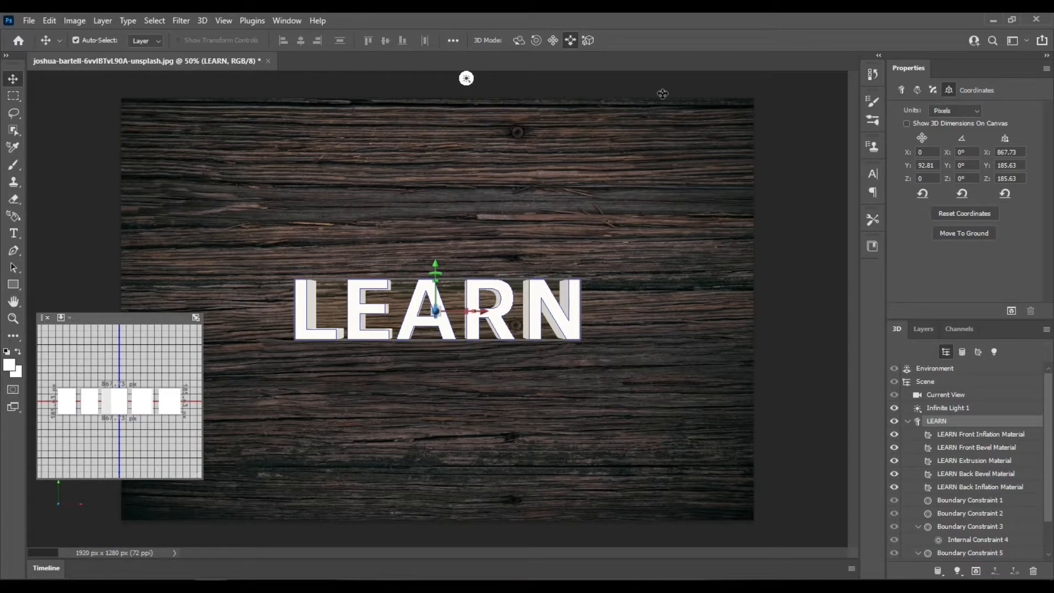
click(286, 21)
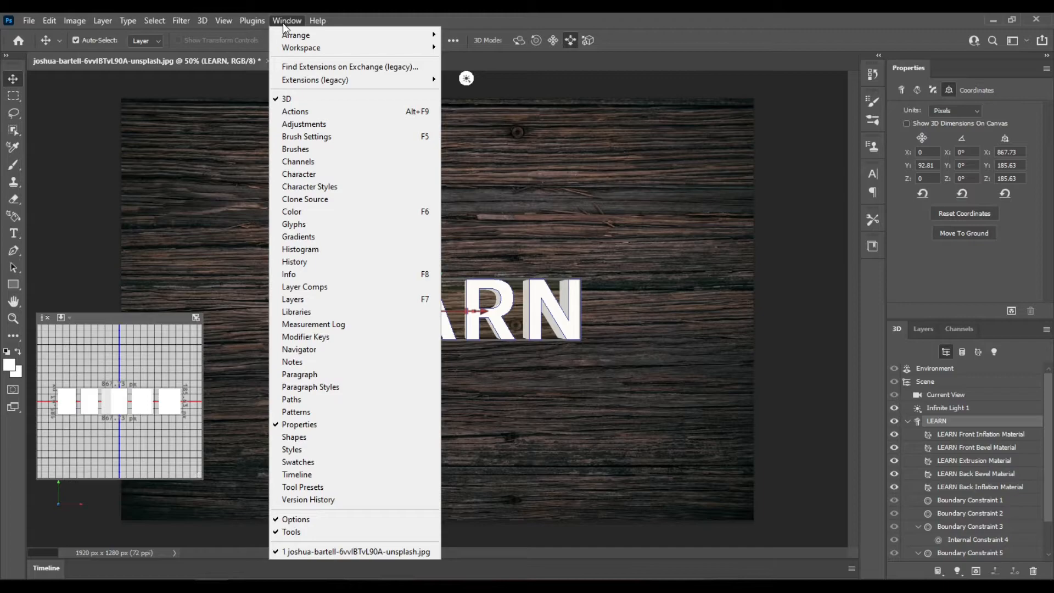
click(675, 17)
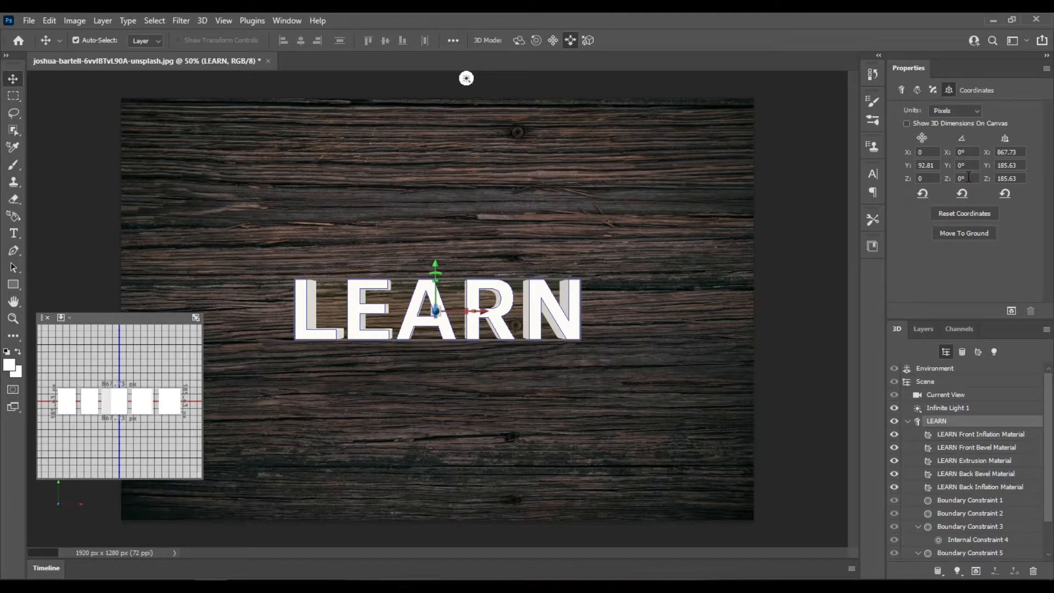
click(968, 152)
text(90)
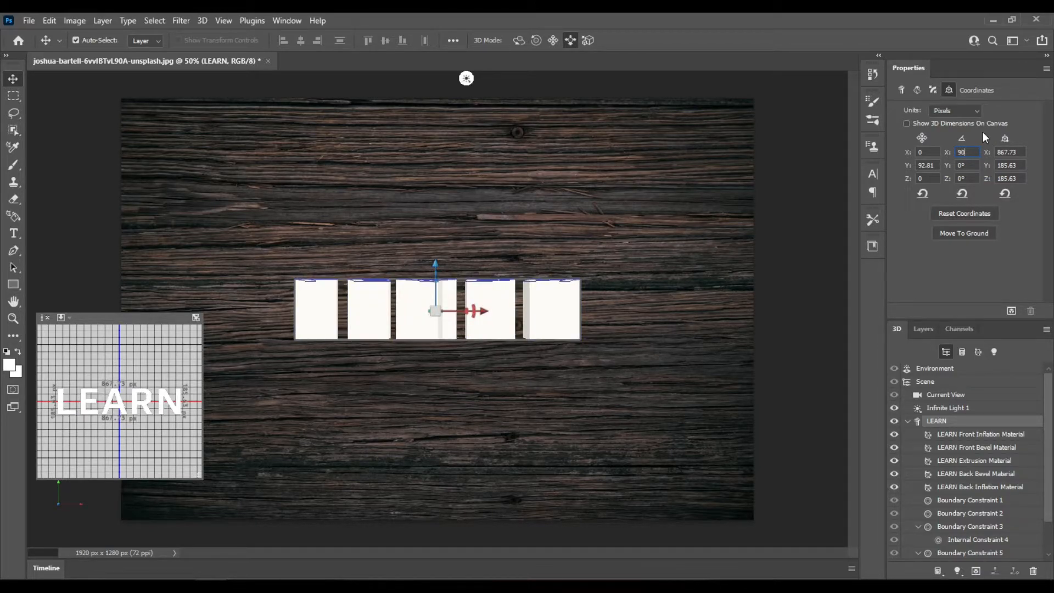
key(Return)
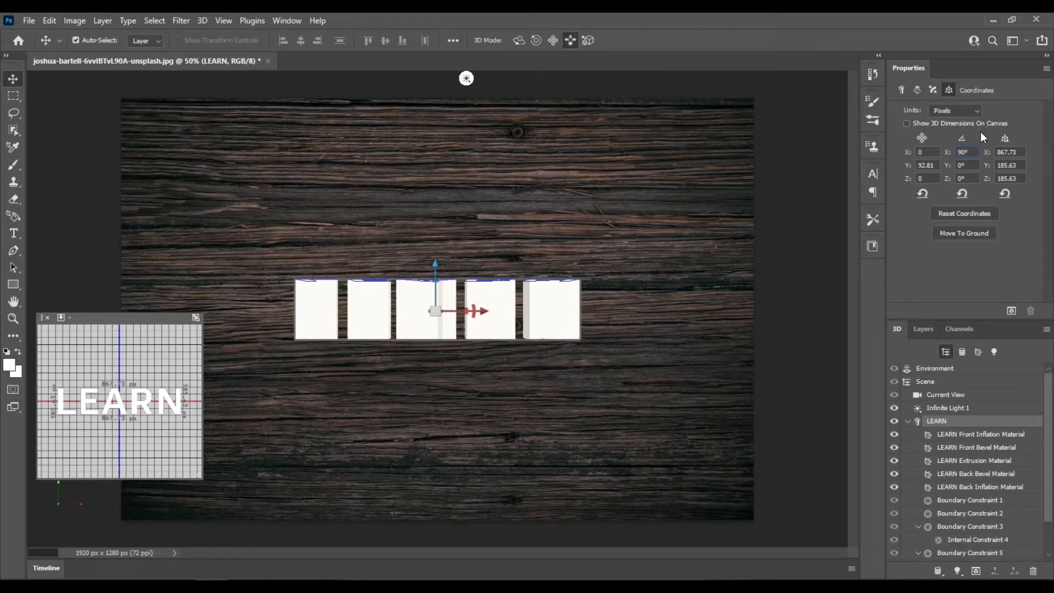
Move the secondary 3D view higher beside the text and check which camera views it offers
drag(93, 323, 99, 186)
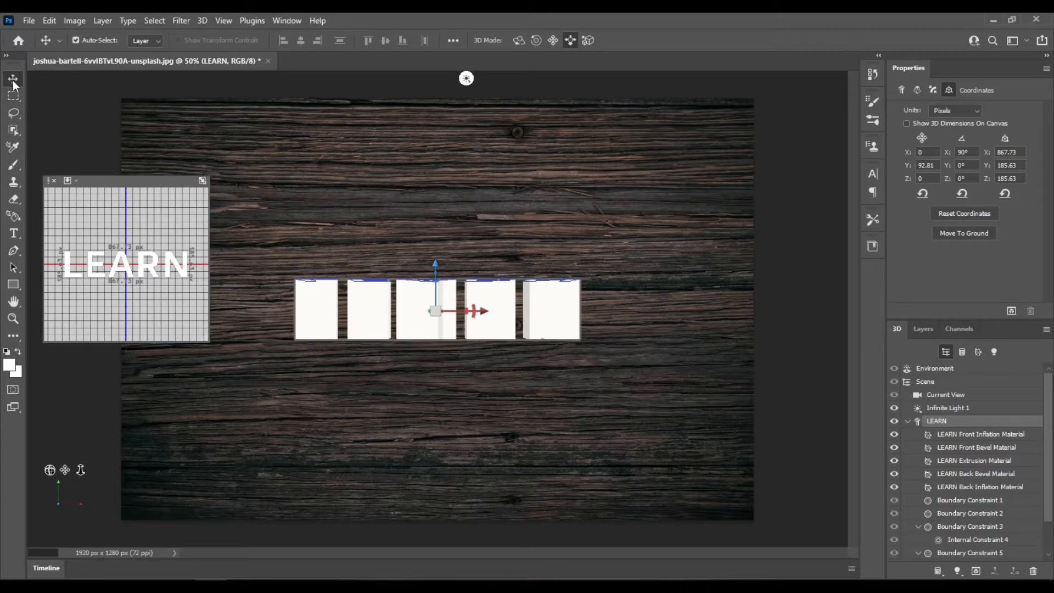
click(77, 182)
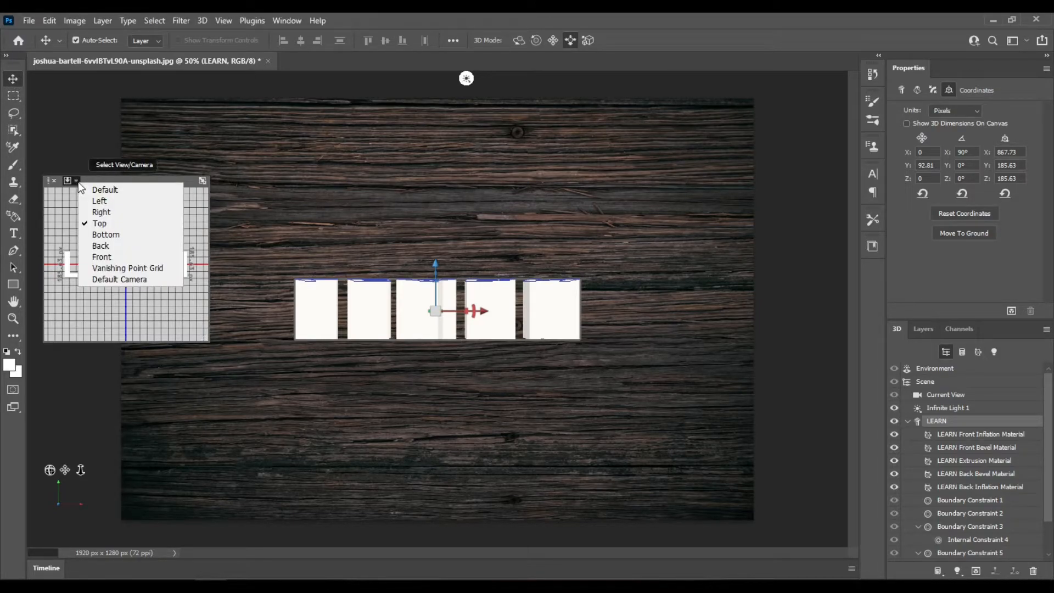
click(102, 256)
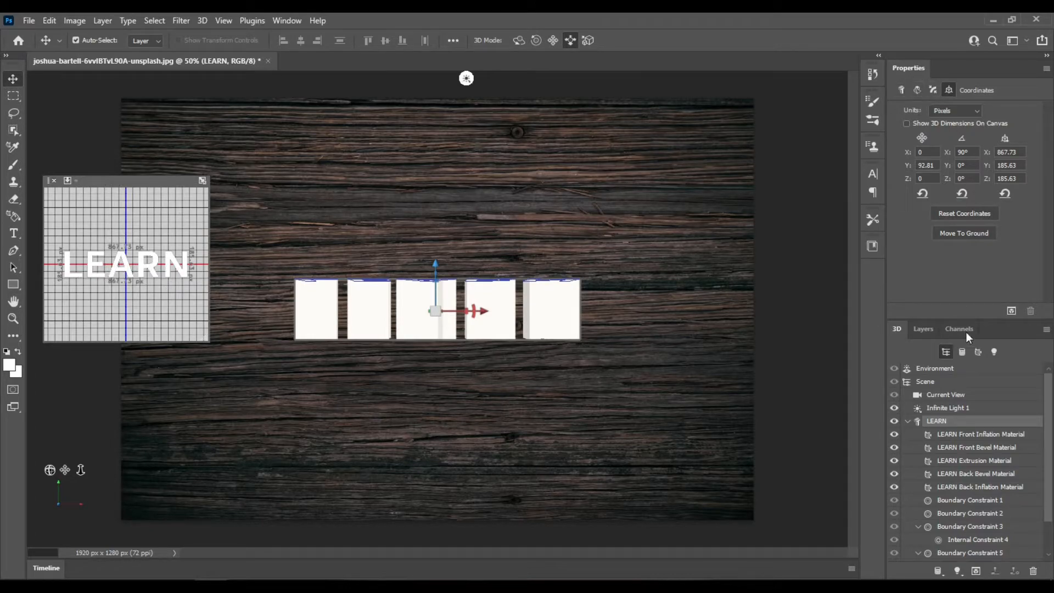
Switch the 3D scene's current camera view to Top
click(938, 399)
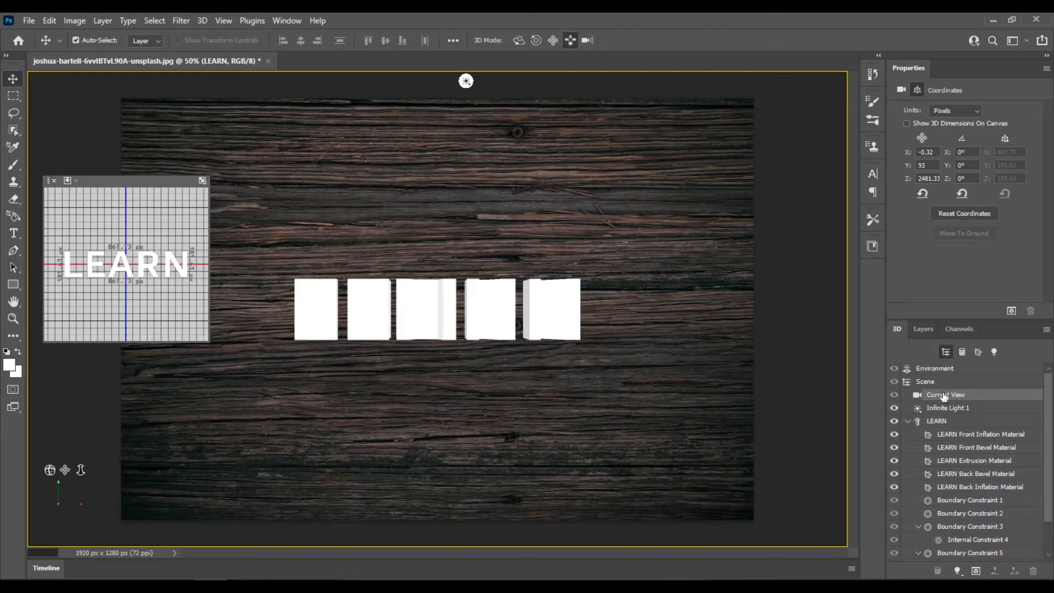
click(901, 90)
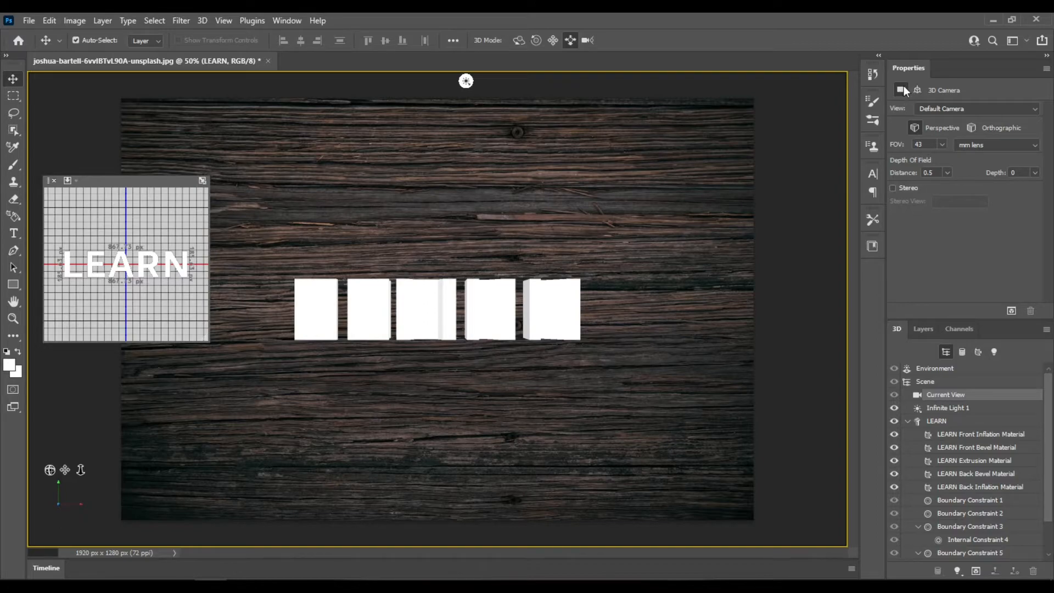
click(981, 110)
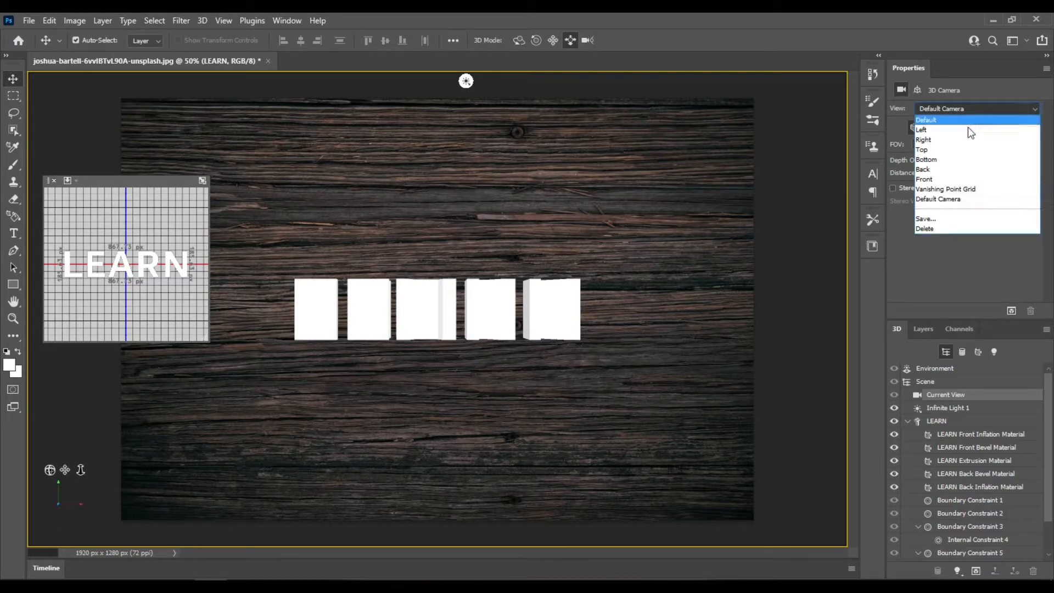
click(961, 155)
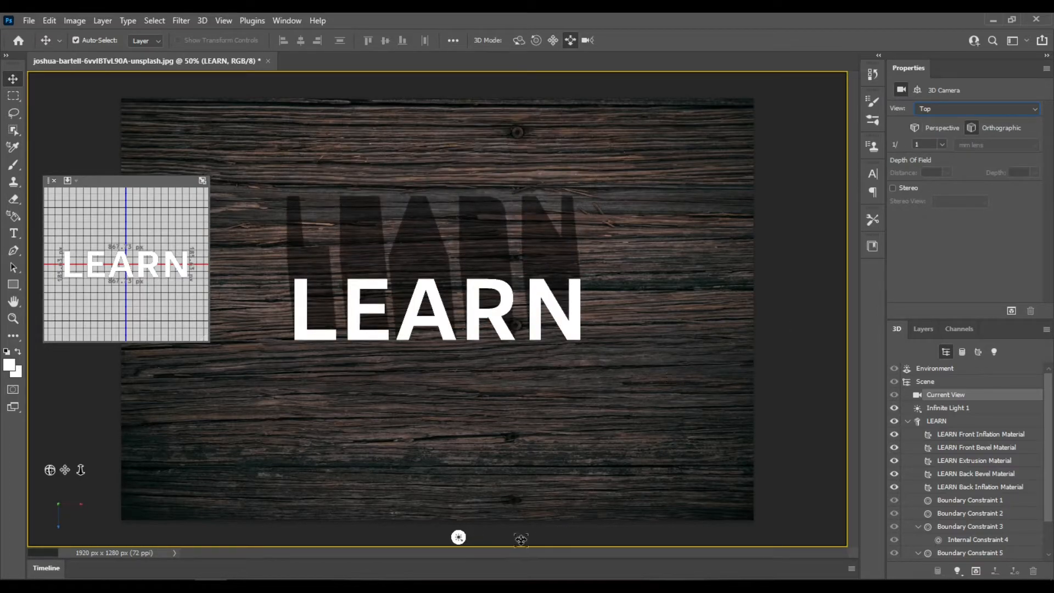
Change the scene's infinite light to a Point light
click(459, 538)
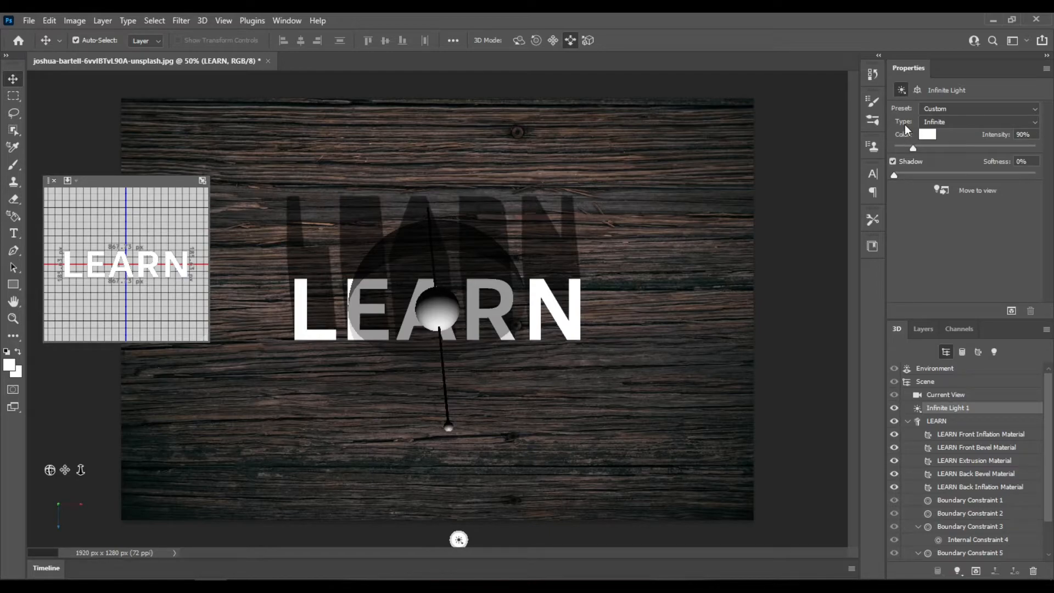
click(957, 122)
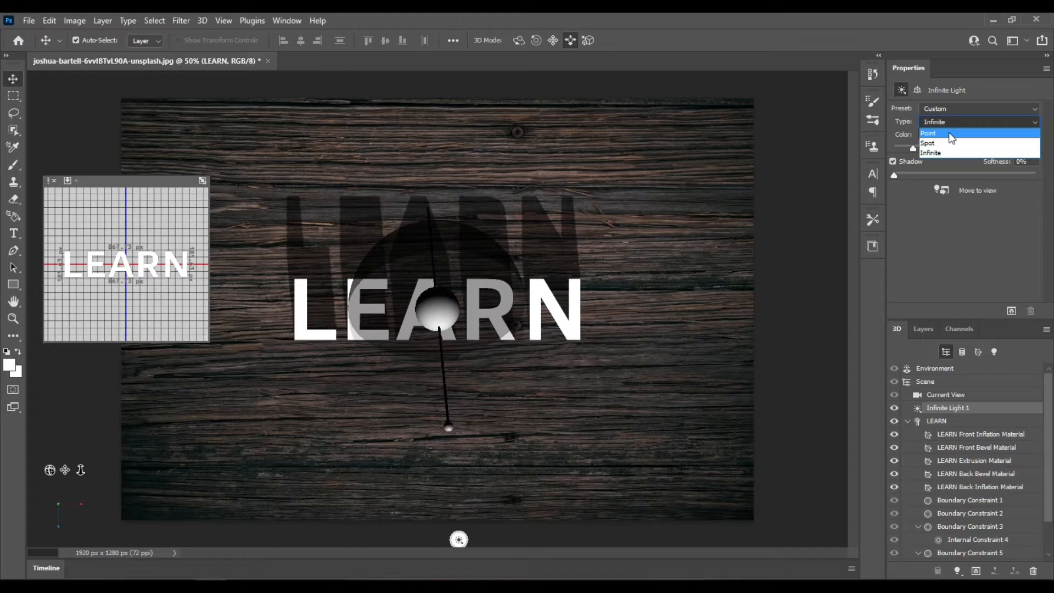
click(950, 133)
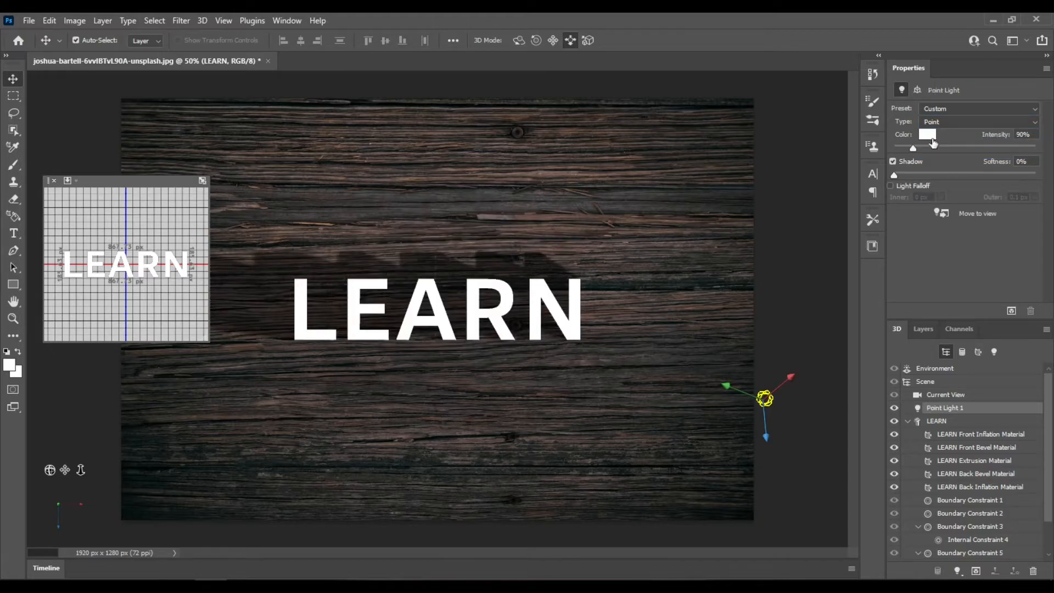
Shrink the secondary 3D view away from the artwork and reposition the point light with Move to view, shifting it along Z above the LEARN text
drag(167, 186, 154, 80)
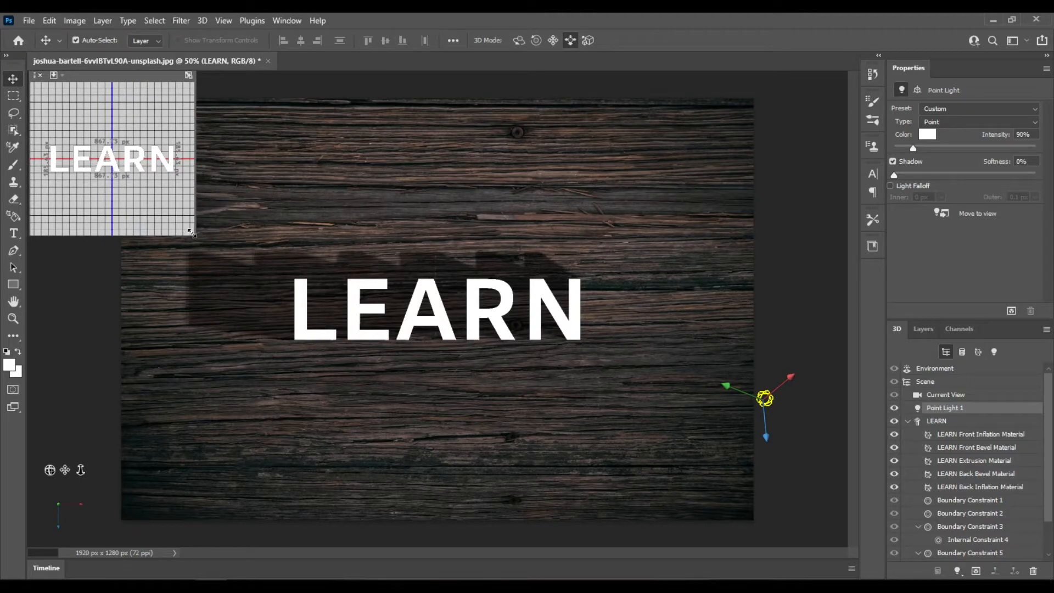
drag(195, 234, 117, 176)
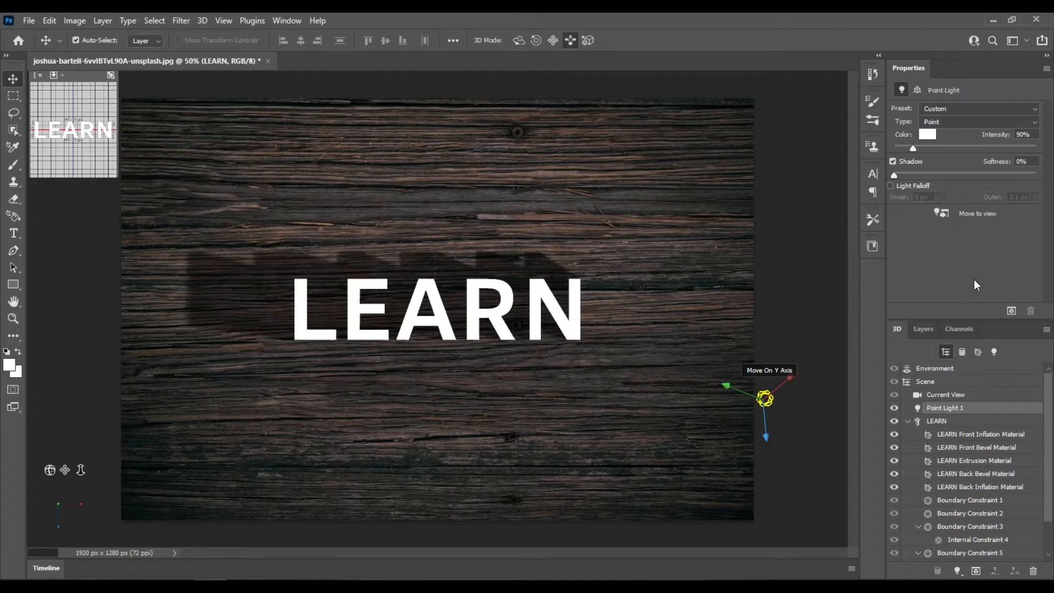
click(943, 214)
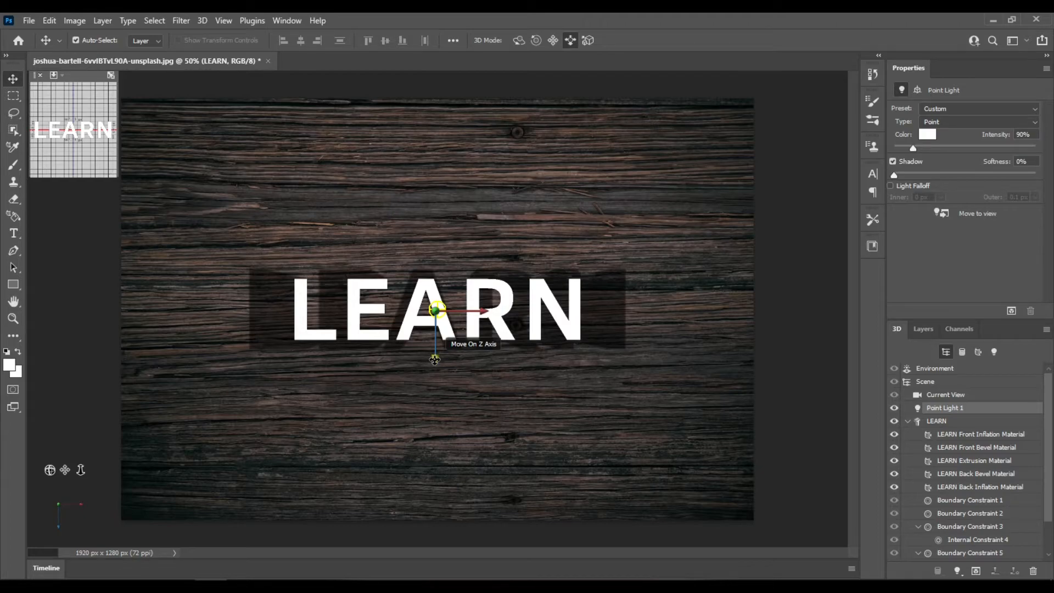
drag(438, 361, 437, 168)
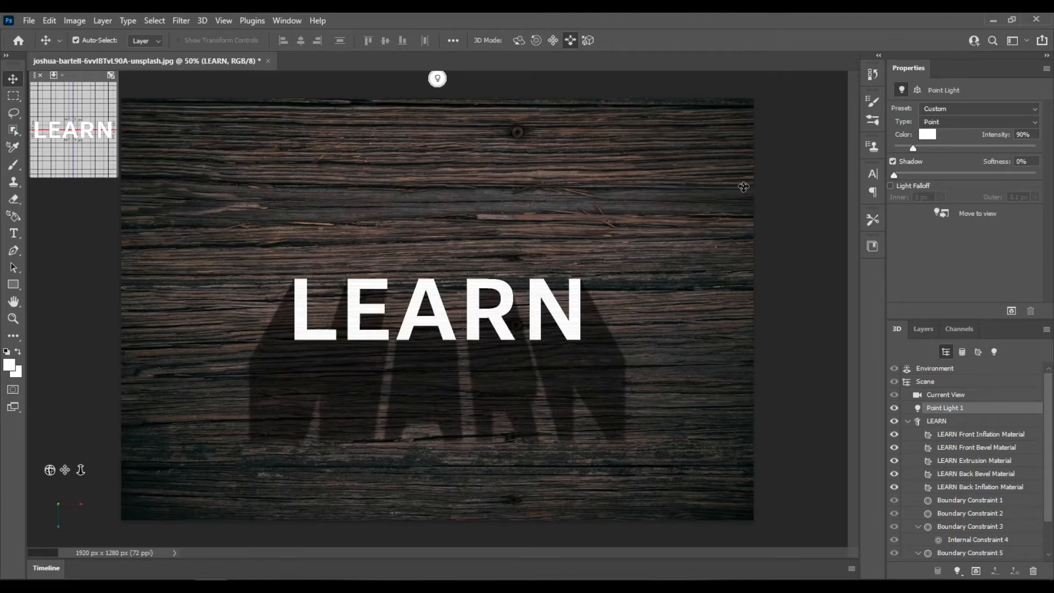
Shift the point light left along the X axis to above the L of LEARN, so the shadow slants toward the lower right
scroll(606, 306, down, 2)
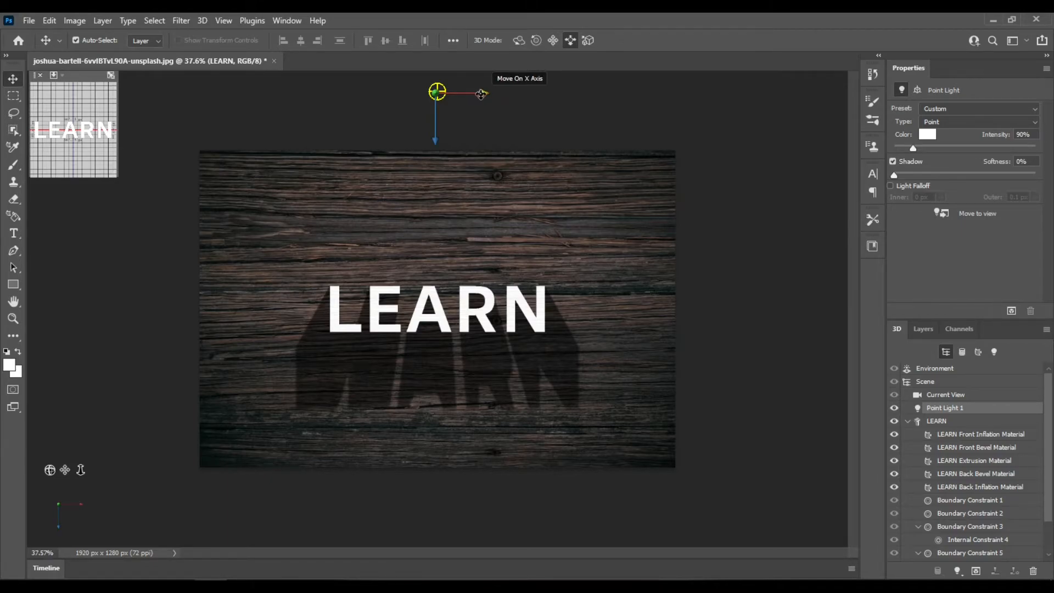
drag(482, 94, 405, 95)
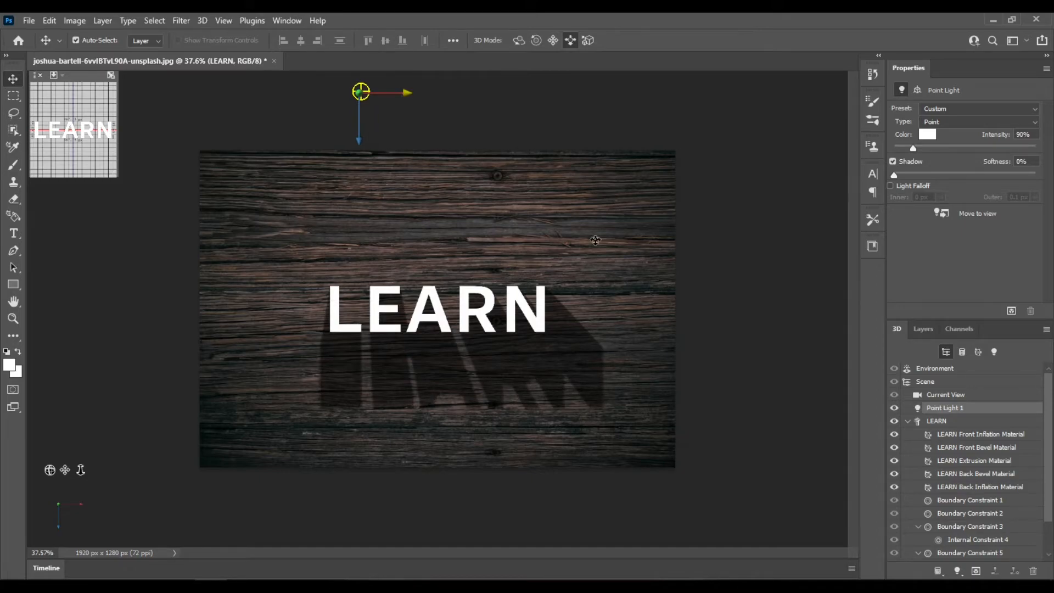
key(ctrl)
key(ctrl+0)
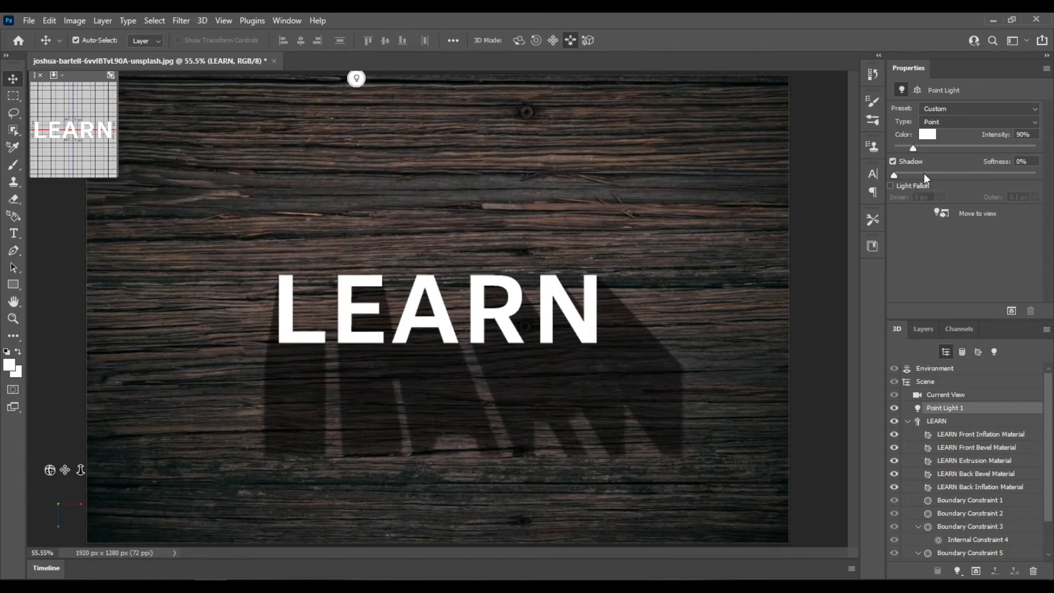
Soften the point light's shadow by setting its Softness to 27%
click(908, 175)
click(931, 175)
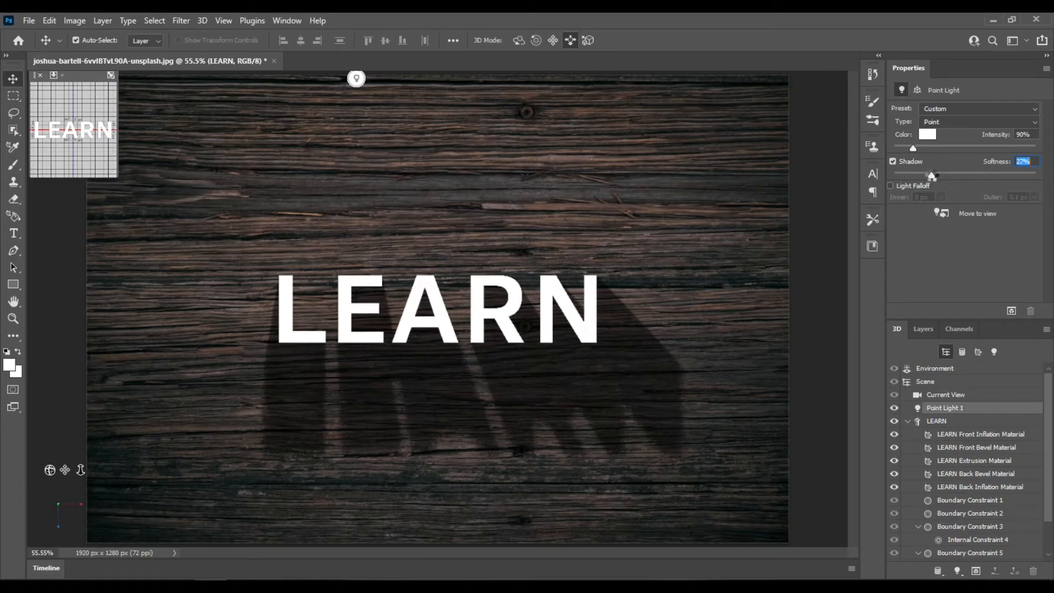
click(1036, 160)
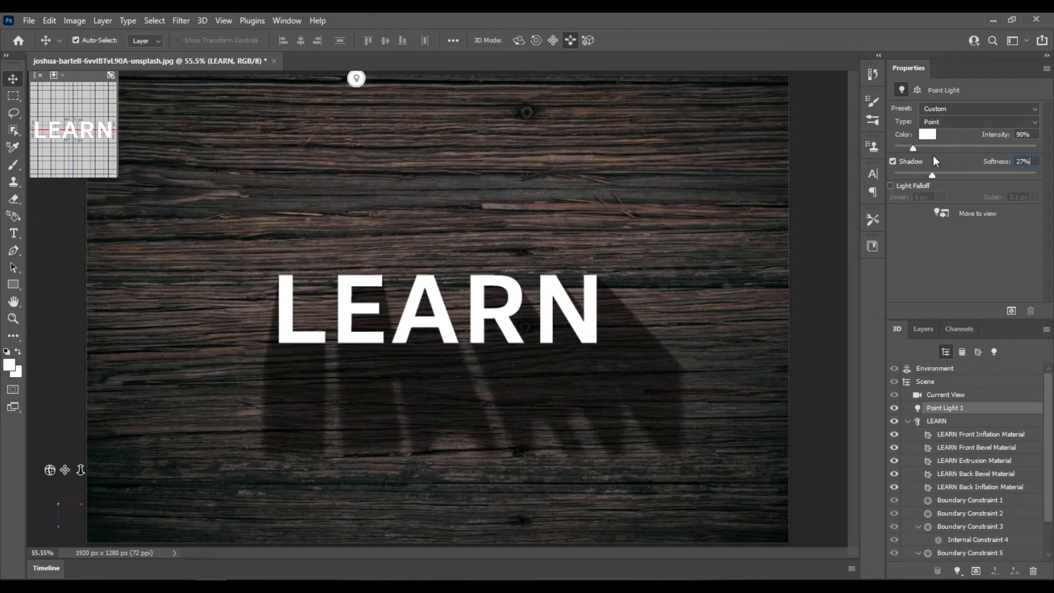
Raise the point light's intensity, trying 400% first and settling on 600%
click(926, 150)
drag(944, 147, 958, 148)
text(400)
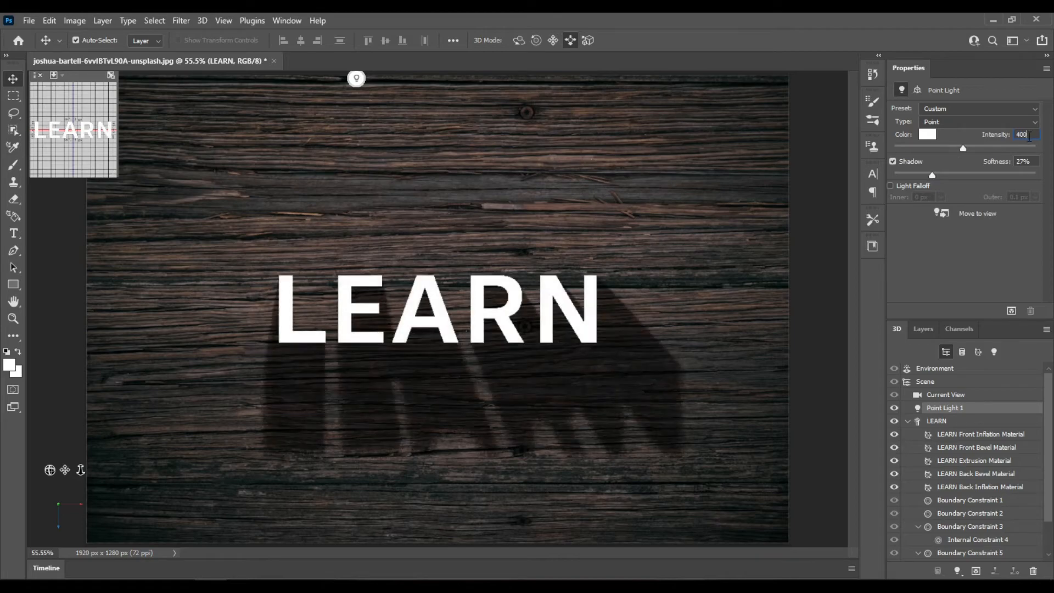
key(Return)
text(600)
key(Return)
Render the LEARN 3D layer with the adjusted point light and softened shadow
click(204, 22)
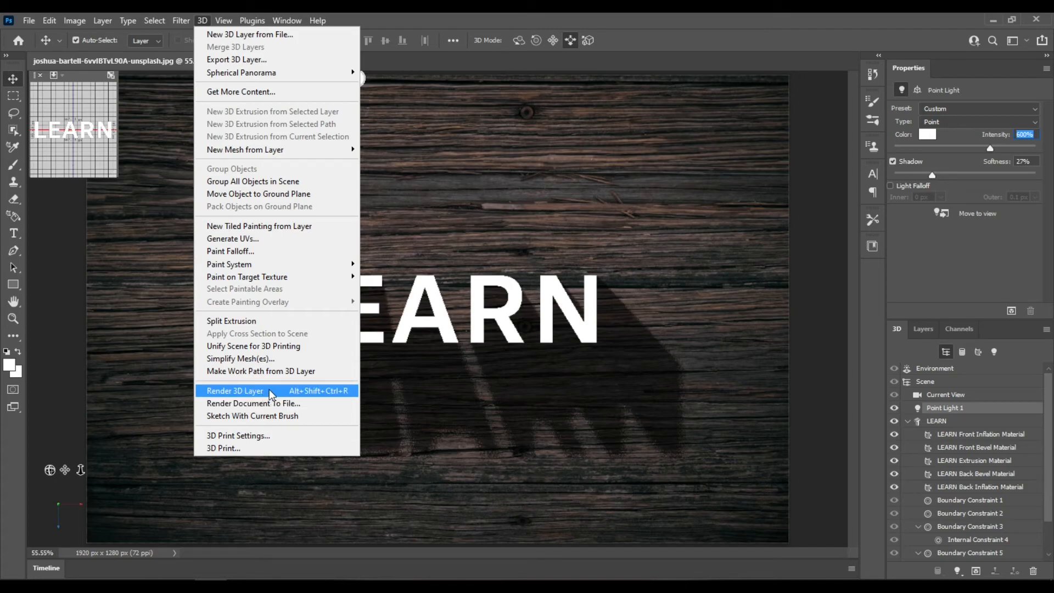
click(235, 391)
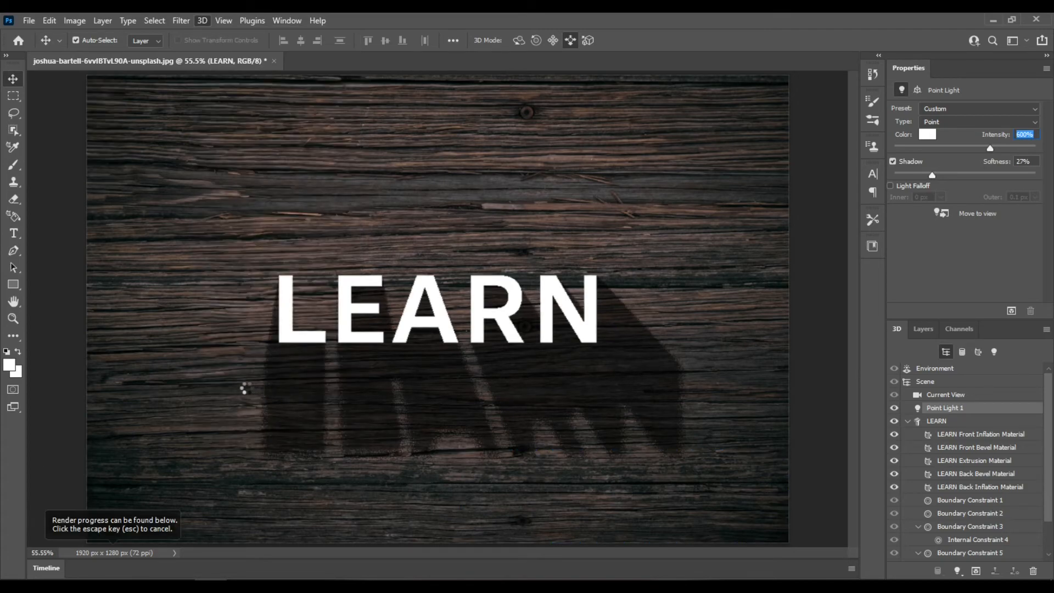